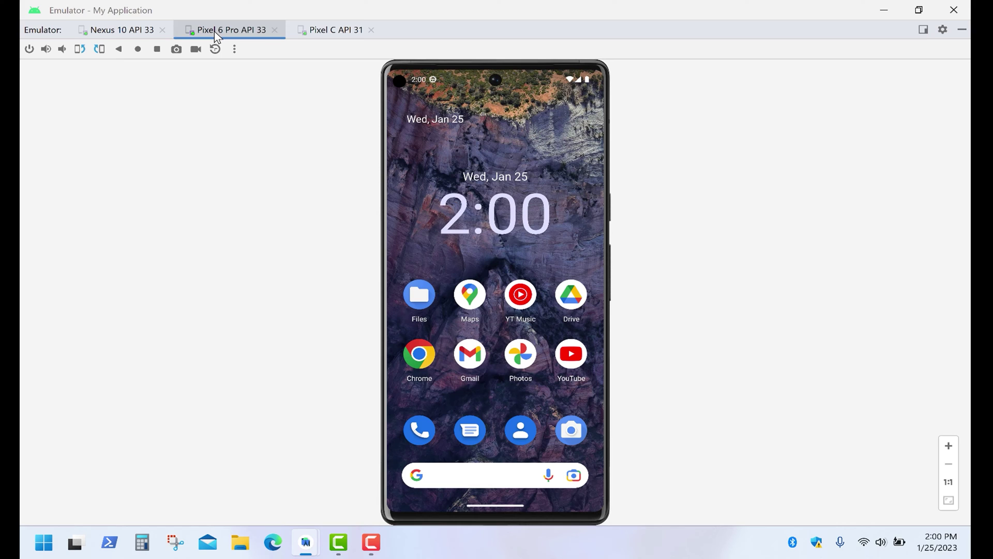
# Expand the Pixel 6 Pro's notification shade to full quick settings, then switch to the Pixel C API 31 tablet
pyautogui.moveTo(495, 83); pyautogui.dragTo(492, 243)
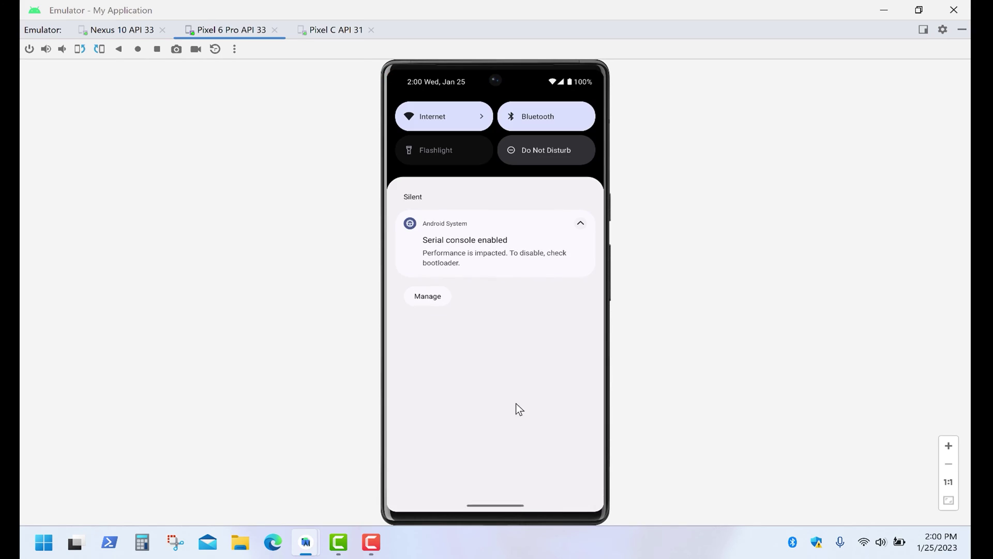
pyautogui.moveTo(516, 408); pyautogui.dragTo(516, 461)
pyautogui.click(336, 29)
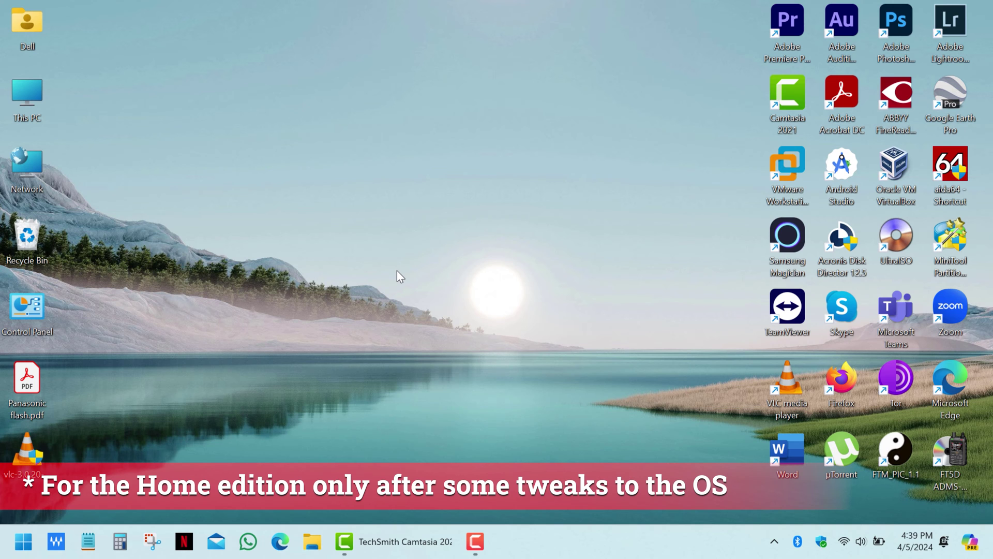
# Find Control Panel through search and open Programs and Features
pyautogui.doubleClick(27, 305)
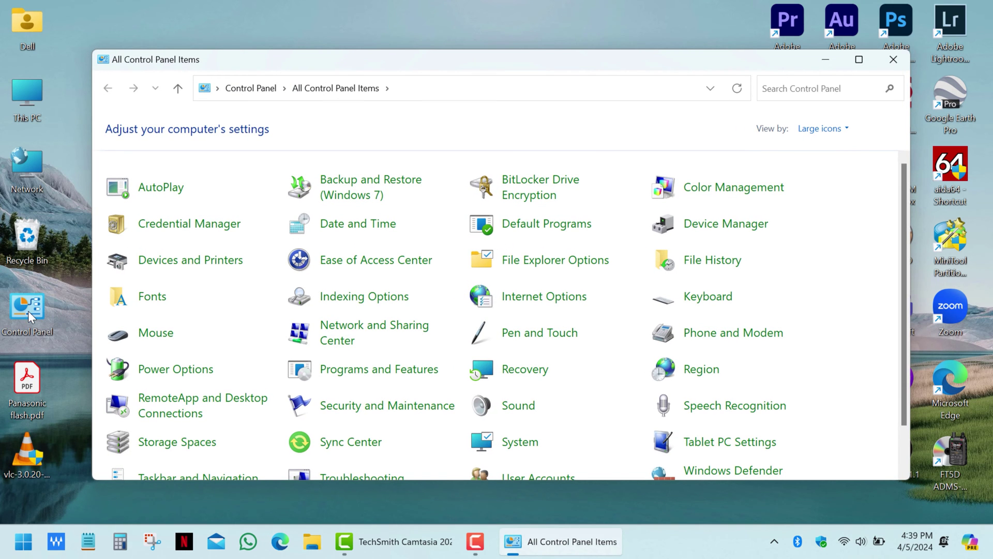
pyautogui.click(24, 541)
pyautogui.write('con')
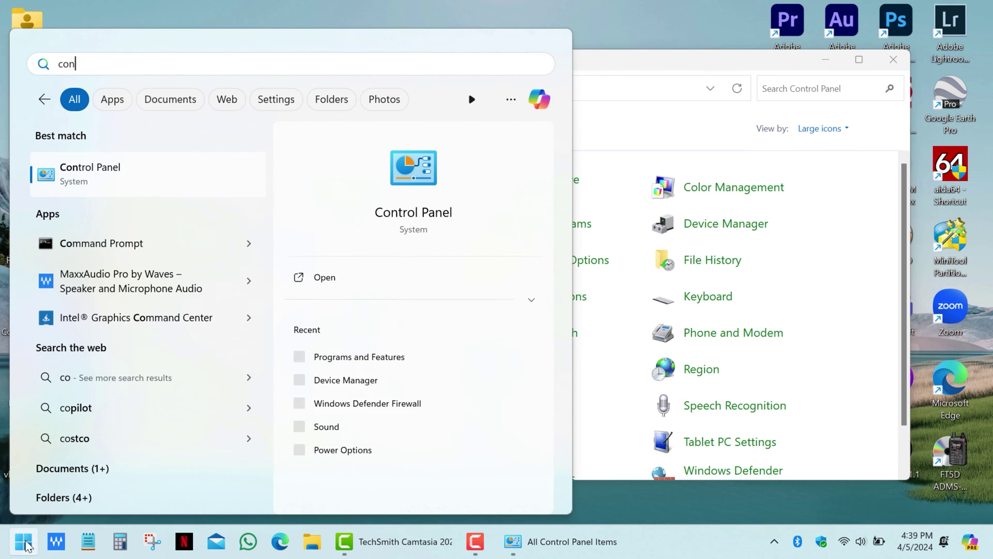
pyautogui.write('trol panel')
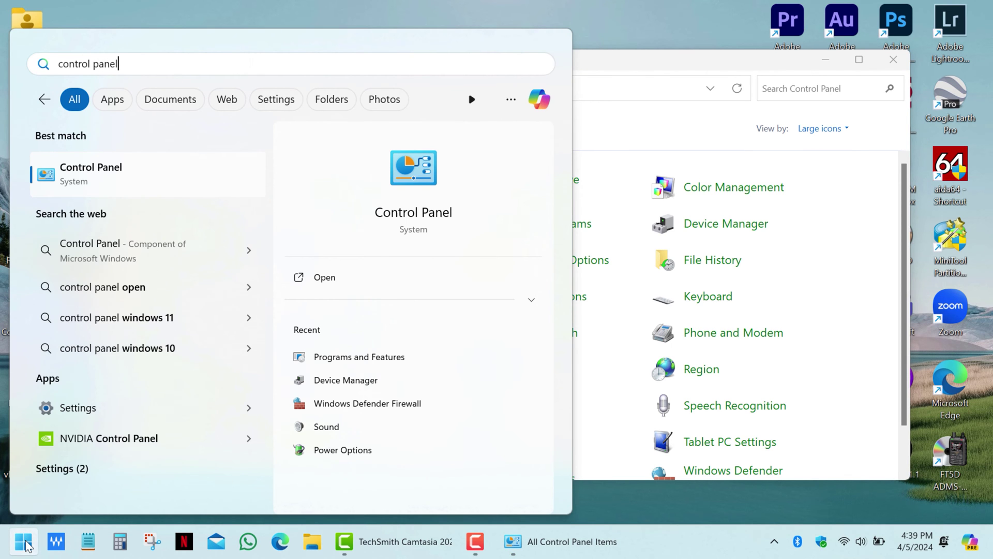
pyautogui.click(140, 180)
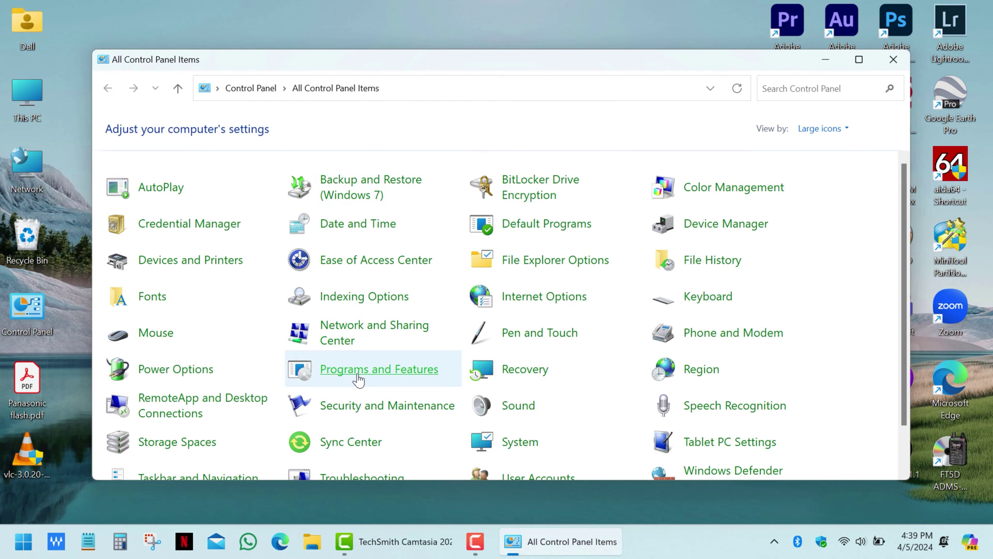
pyautogui.click(373, 379)
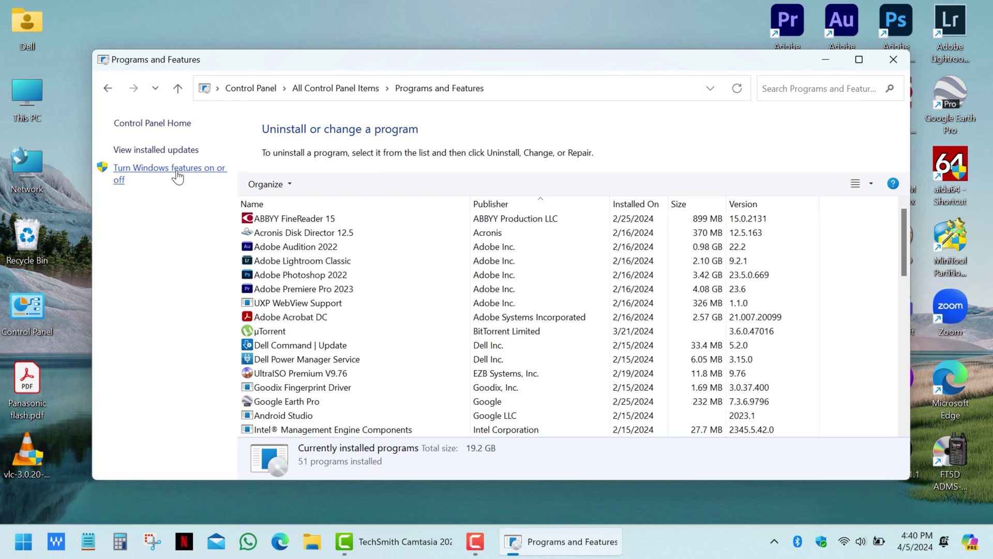
# Check Windows Sandbox in the Windows Features list and apply the change
pyautogui.click(177, 177)
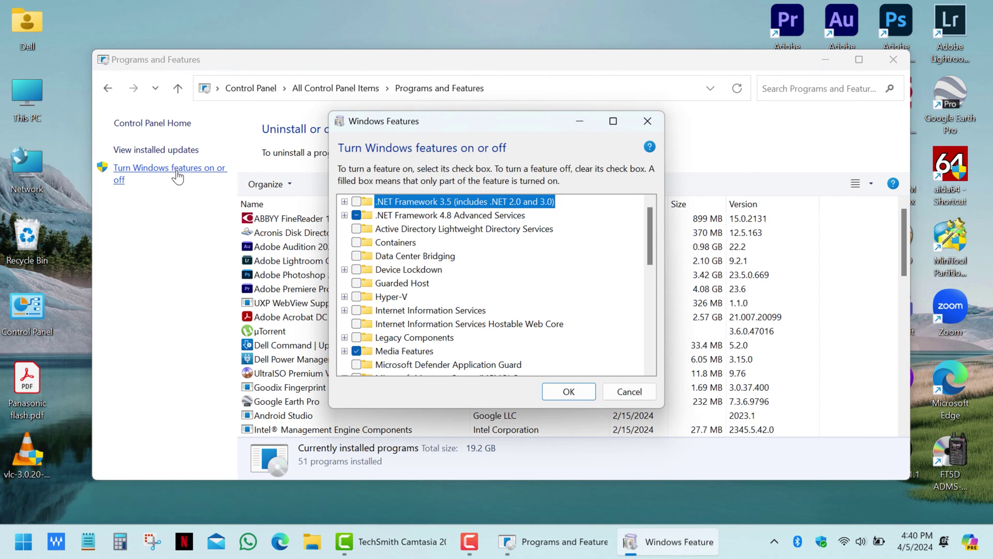
pyautogui.scroll(-7, 443, 228)
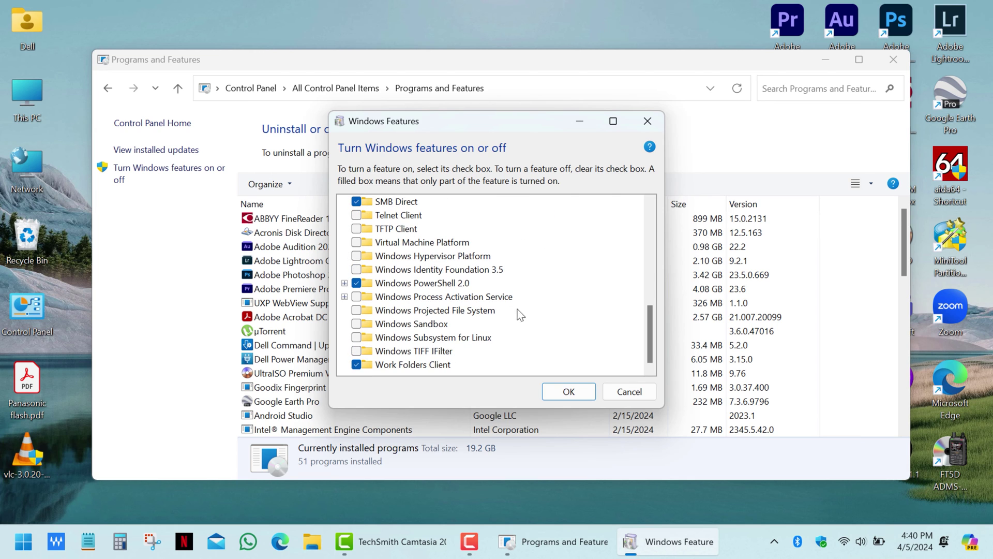
pyautogui.click(356, 324)
pyautogui.click(550, 393)
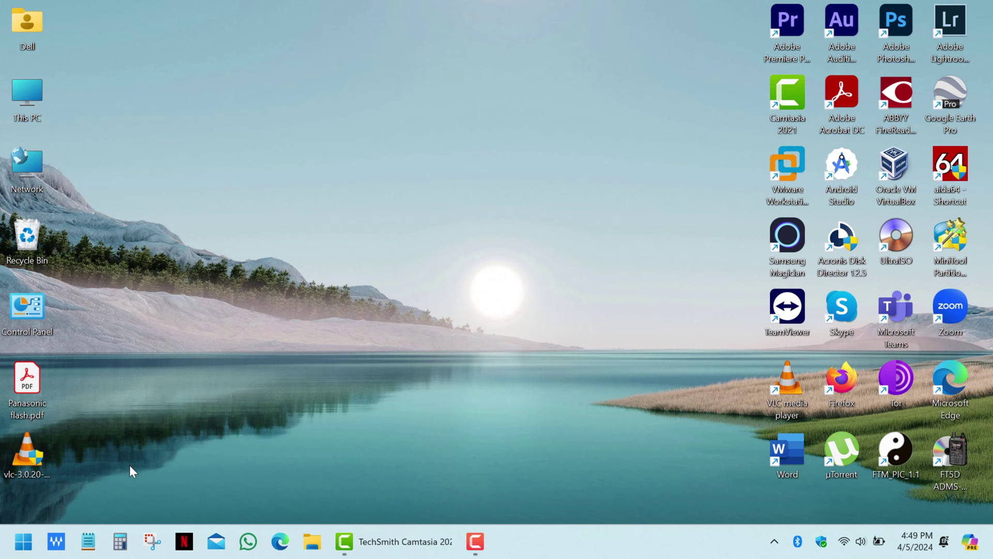
# Search Start for 'sandbox' and open the Windows Sandbox shortcut's file location
pyautogui.click(23, 543)
pyautogui.write('sandbox')
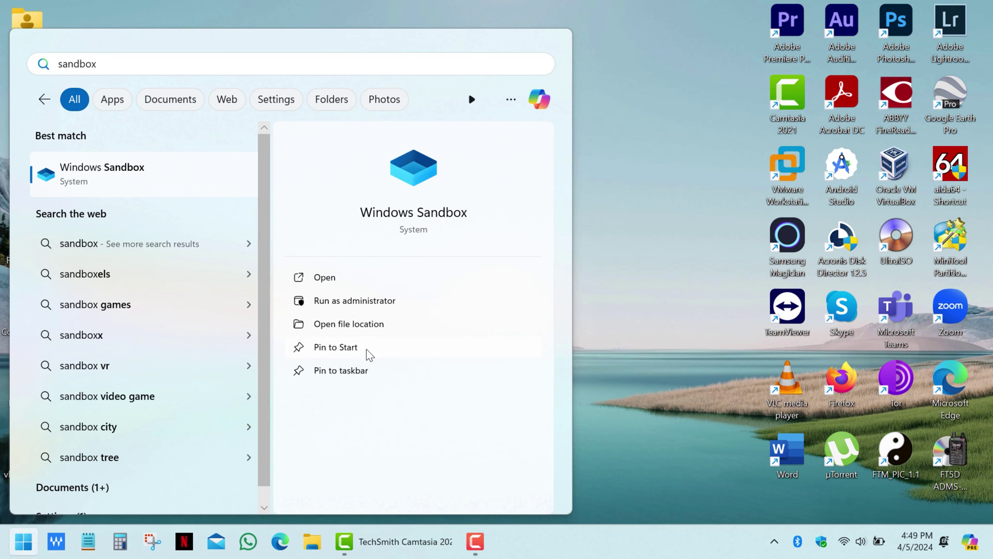
pyautogui.click(409, 326)
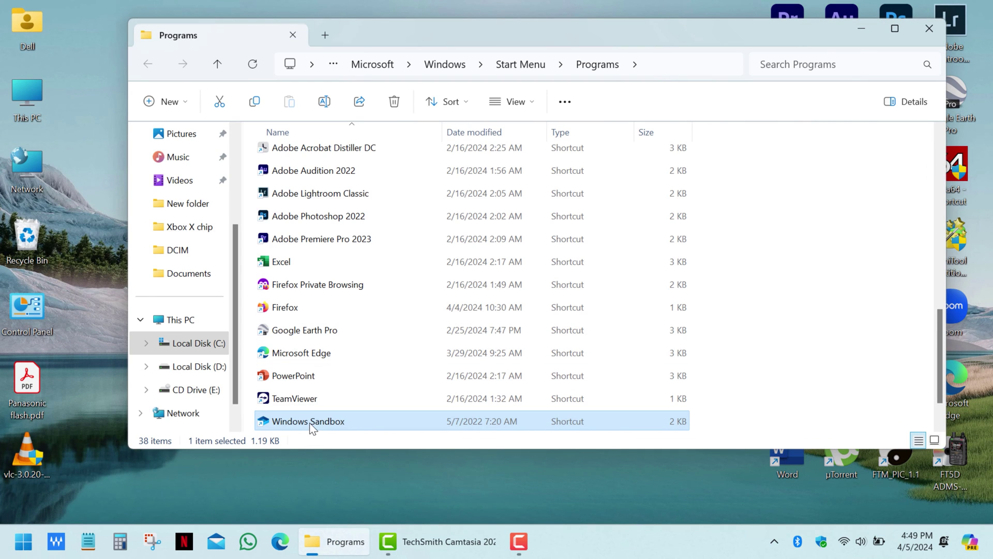
# Create a Windows Sandbox shortcut on the desktop and place it at the top centre
pyautogui.moveTo(311, 424); pyautogui.dragTo(347, 482)
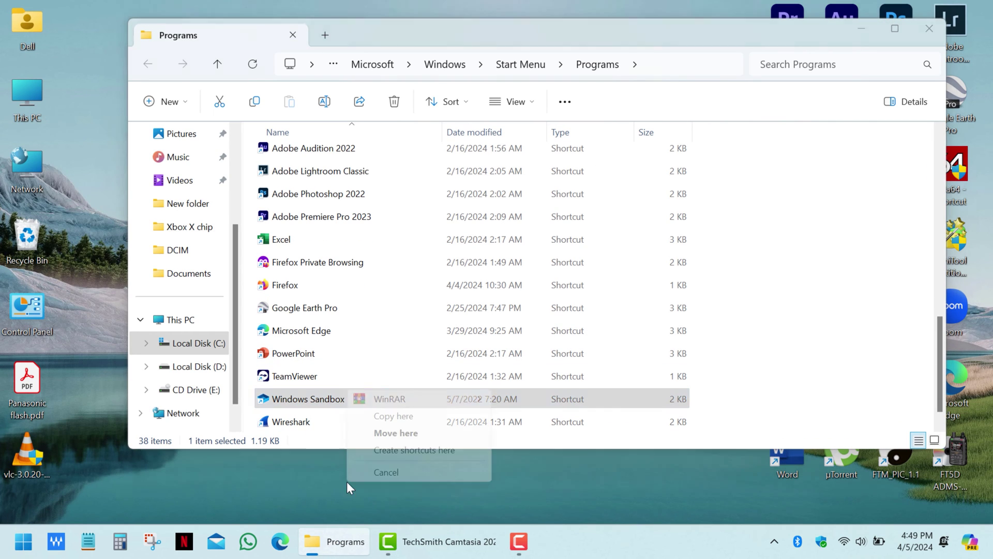
pyautogui.click(417, 450)
pyautogui.click(927, 29)
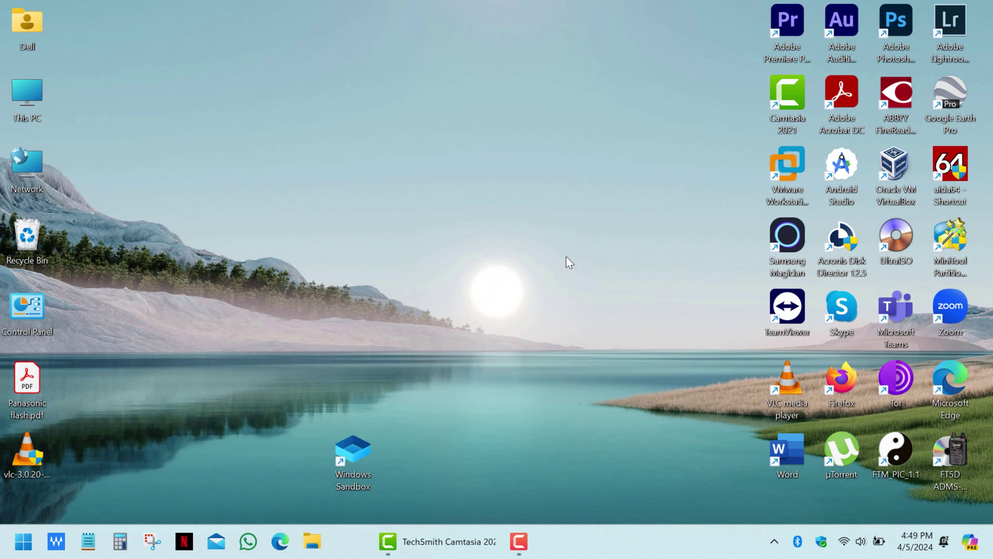
pyautogui.moveTo(360, 472); pyautogui.dragTo(462, 52)
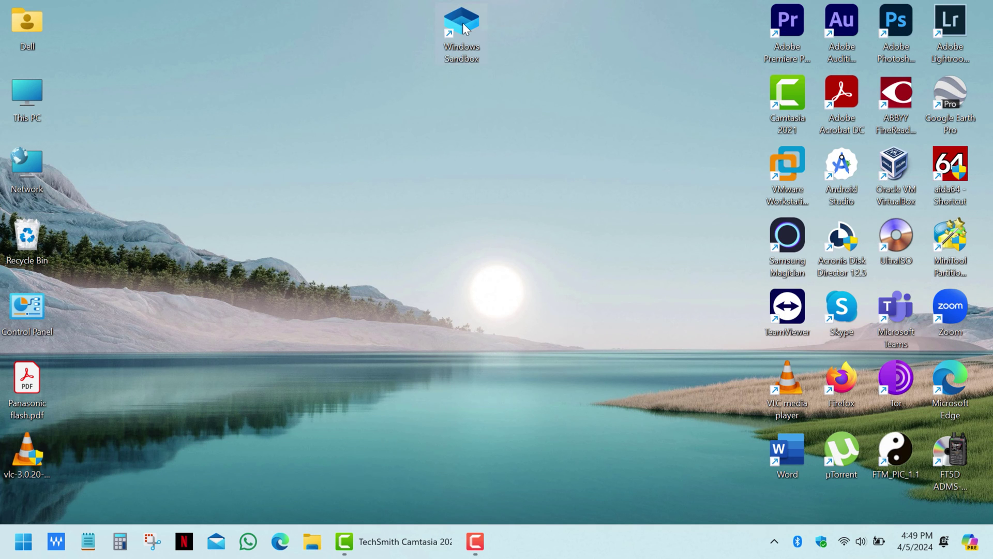
# Launch Windows Sandbox full screen with an auto-hiding bar, and briefly open Edge inside it
pyautogui.doubleClick(464, 29)
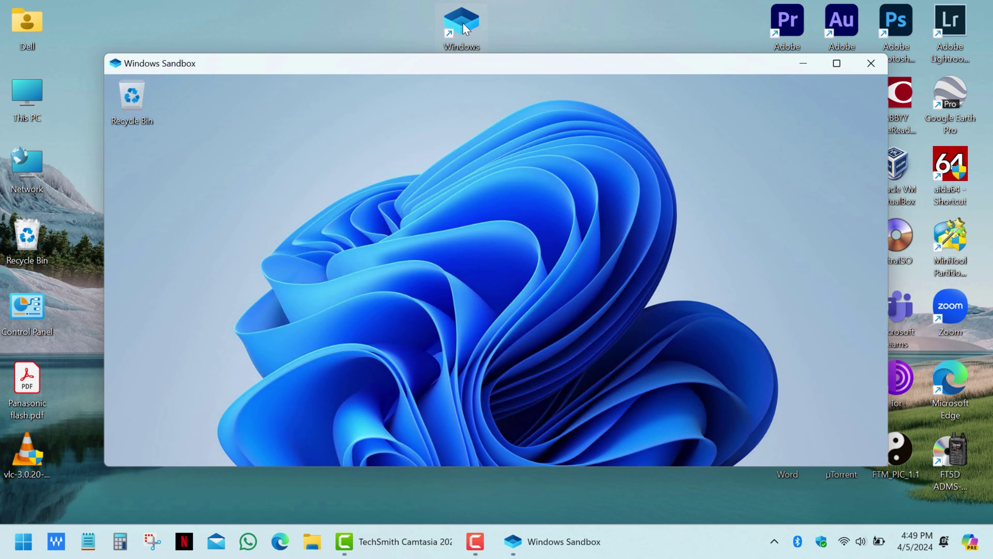
pyautogui.click(836, 63)
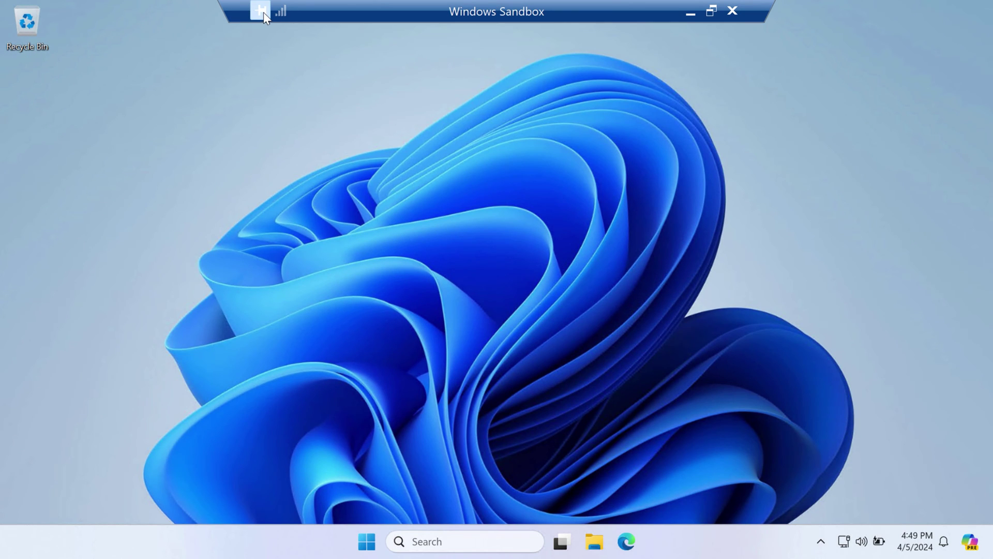
pyautogui.click(260, 10)
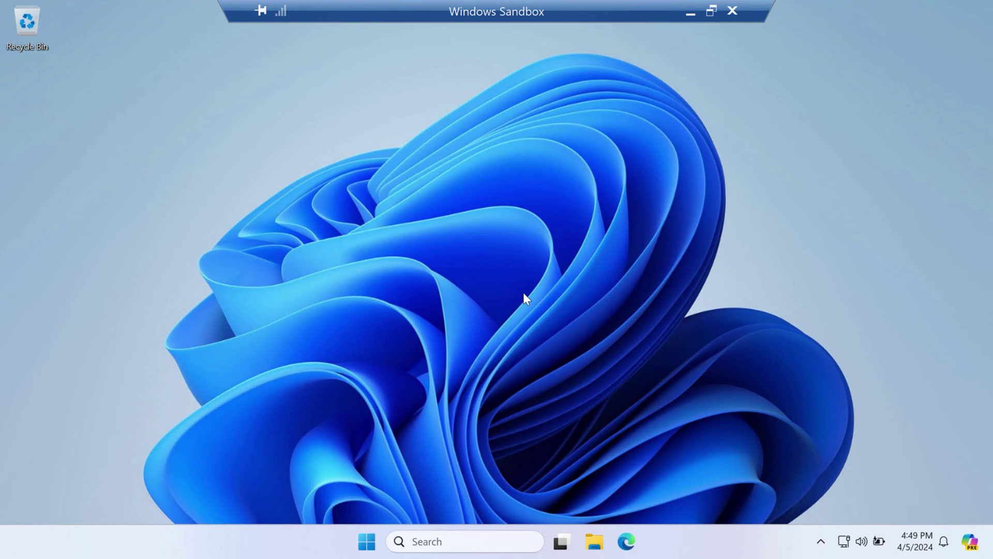
pyautogui.click(626, 541)
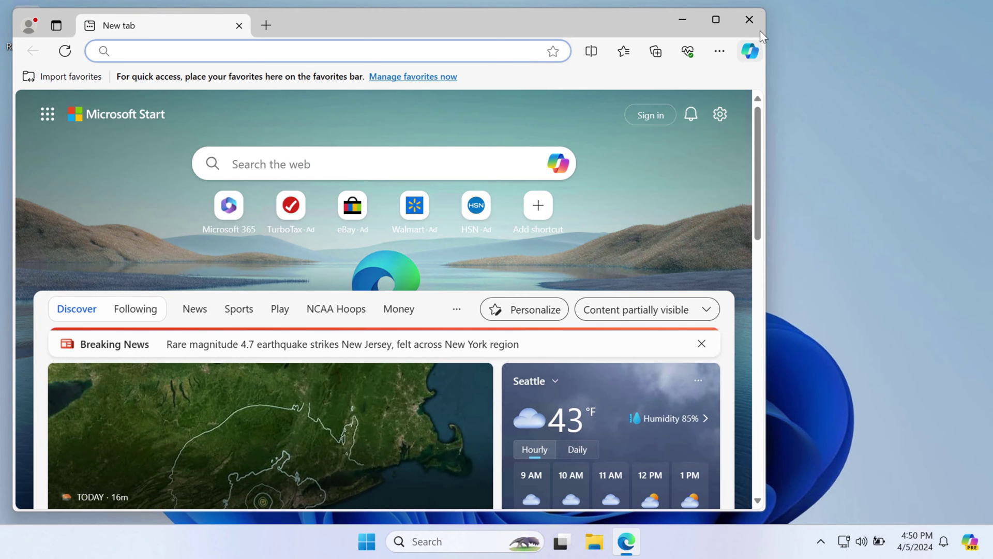
pyautogui.click(756, 20)
# Review the sandbox's memory, disk and CPU performance in Task Manager
pyautogui.rightClick(744, 550)
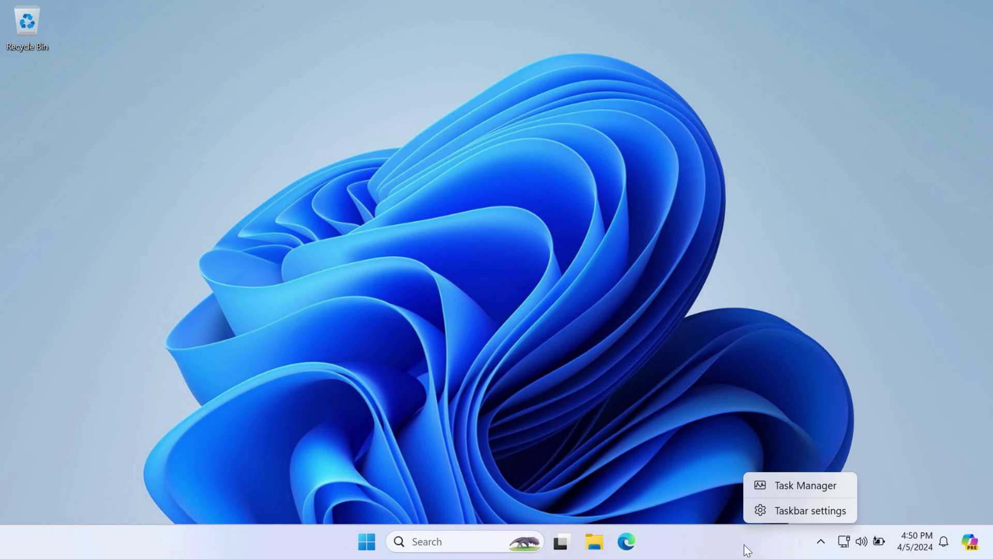
pyautogui.click(778, 485)
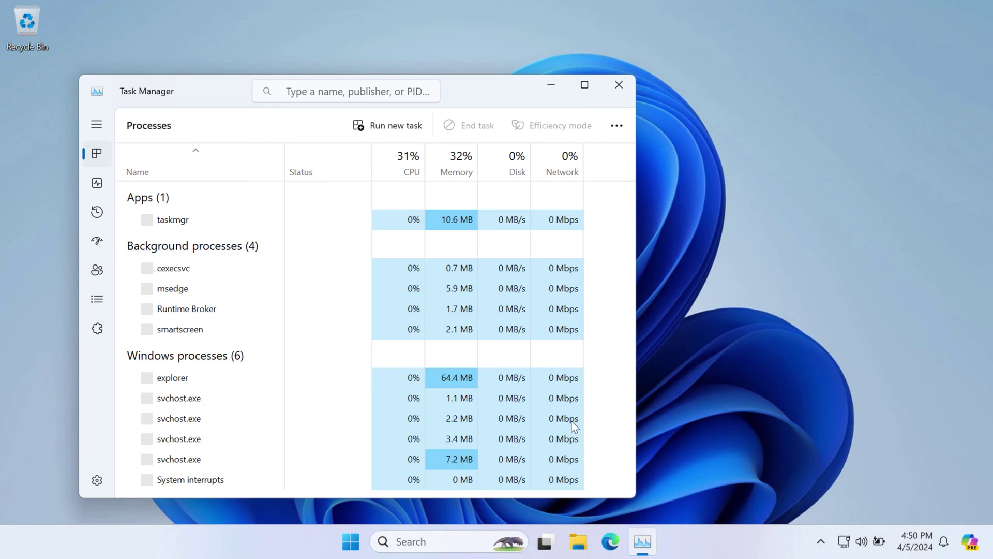
pyautogui.click(96, 182)
pyautogui.click(210, 210)
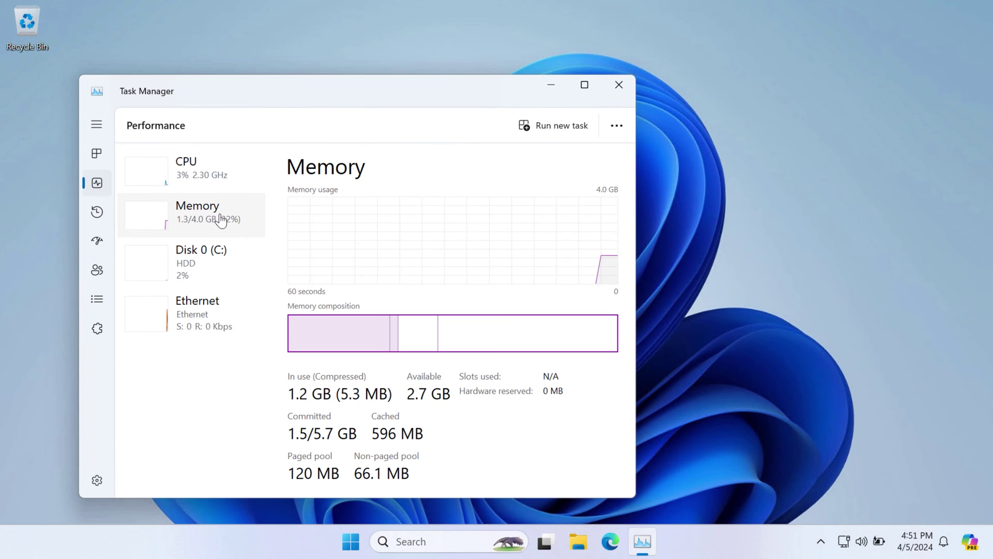
pyautogui.click(220, 260)
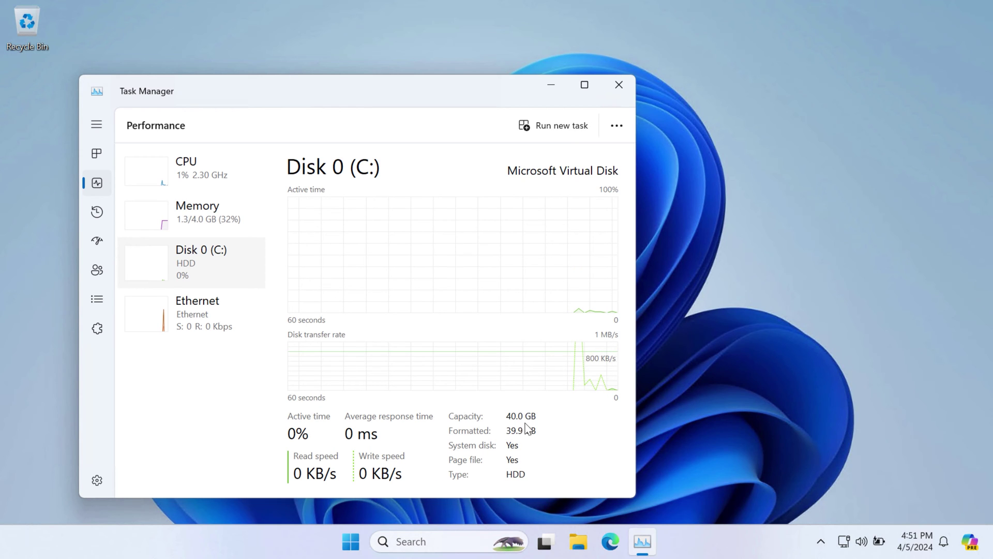
pyautogui.click(215, 174)
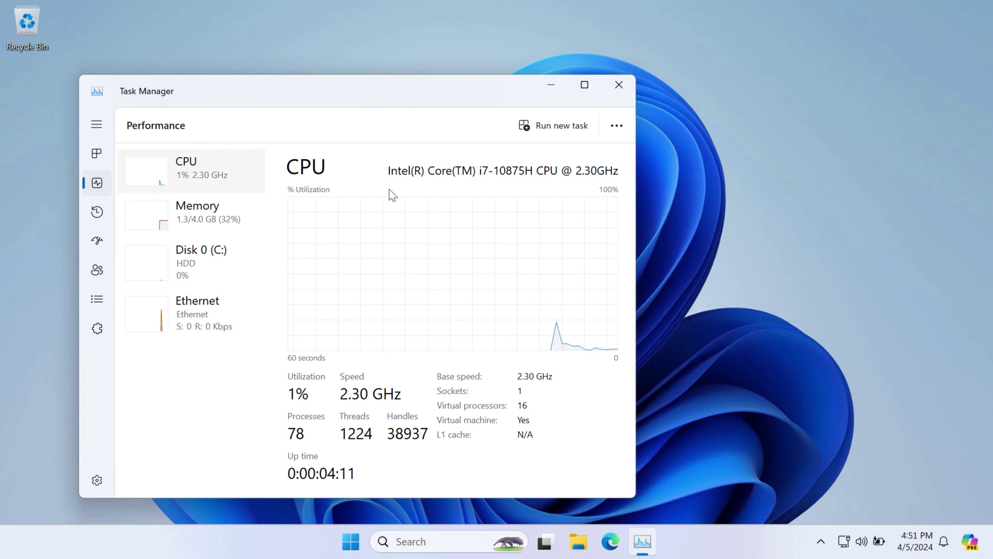
# Close Task Manager and show the sandbox as a window over the host desktop
pyautogui.click(618, 85)
pyautogui.moveTo(668, 13)
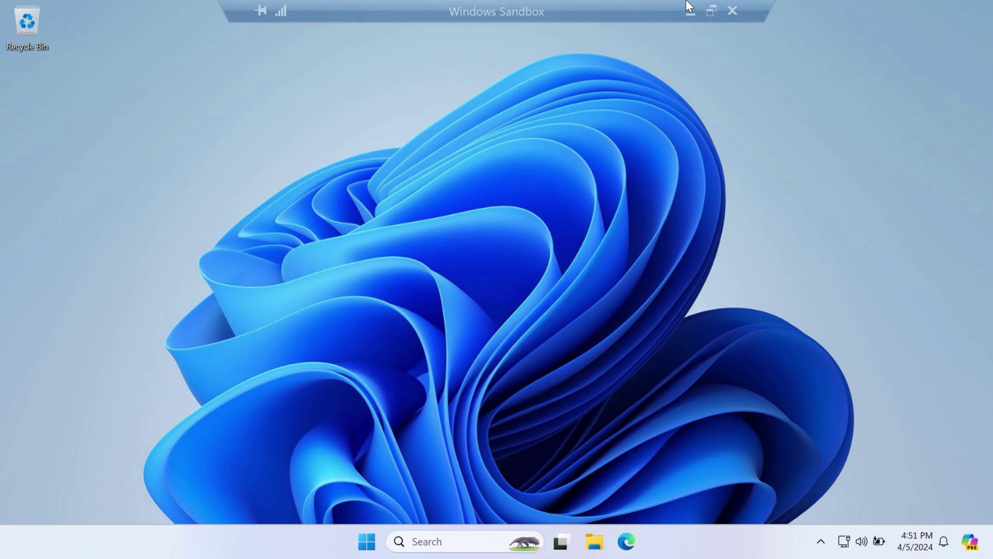
pyautogui.click(711, 11)
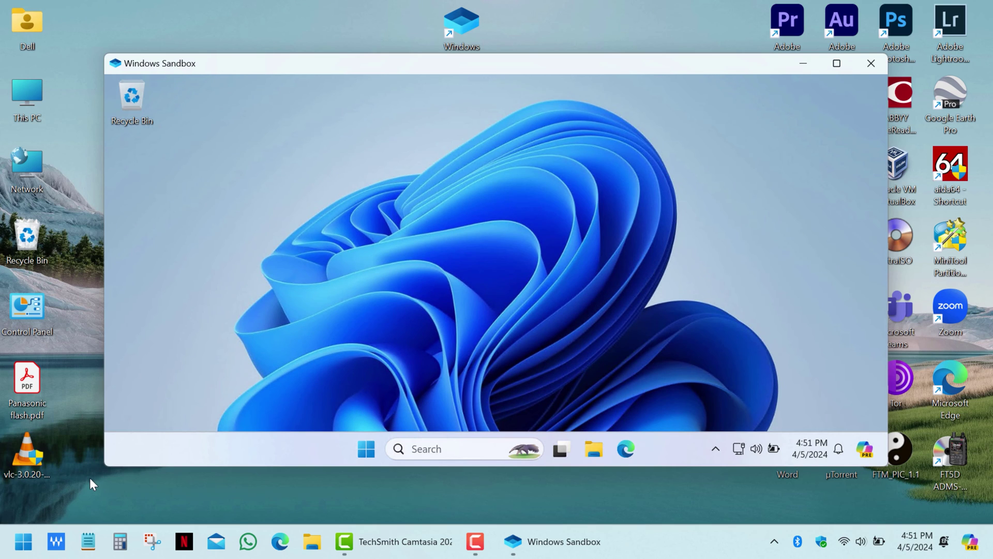
# Copy Panasonic flash.pdf from the host and paste it onto the sandbox desktop
pyautogui.rightClick(34, 377)
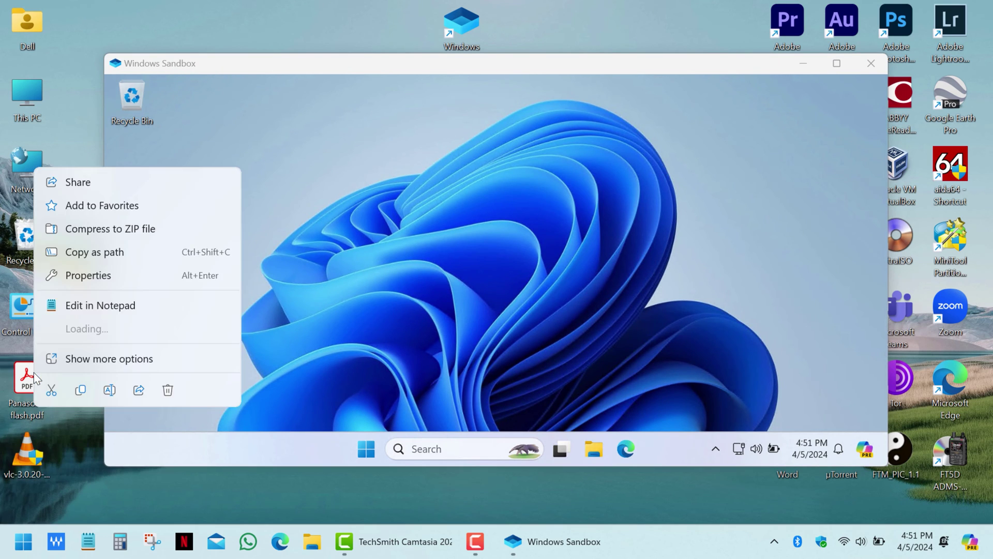
pyautogui.click(80, 390)
pyautogui.rightClick(324, 240)
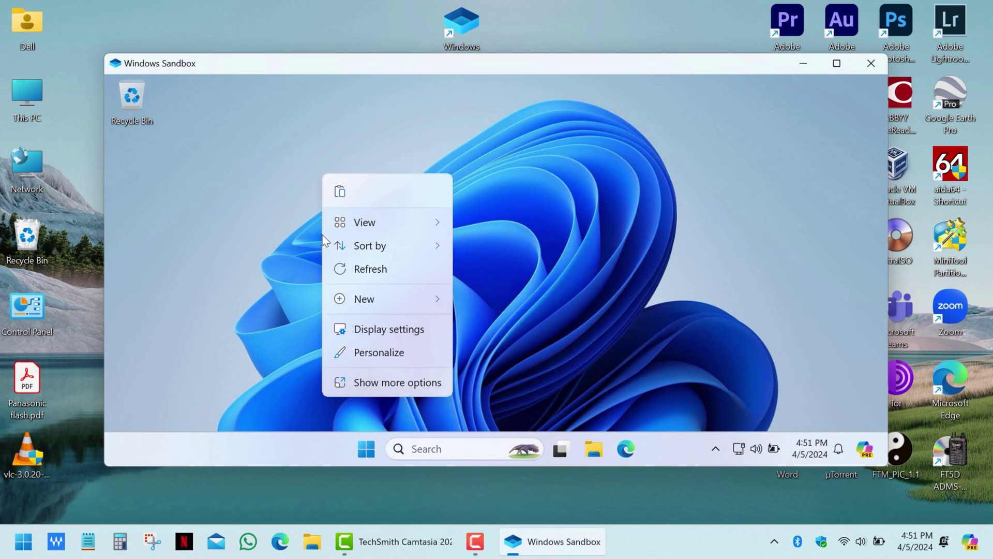
pyautogui.click(339, 192)
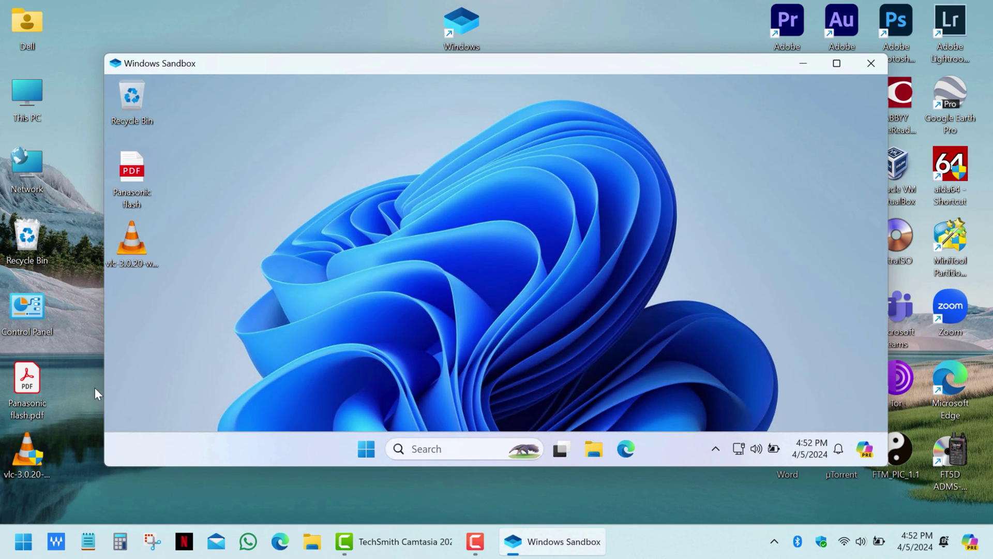
# Drag the VLC installer into the sandbox, make it full screen, and launch the installer
pyautogui.moveTo(27, 385); pyautogui.dragTo(398, 302)
pyautogui.doubleClick(561, 69)
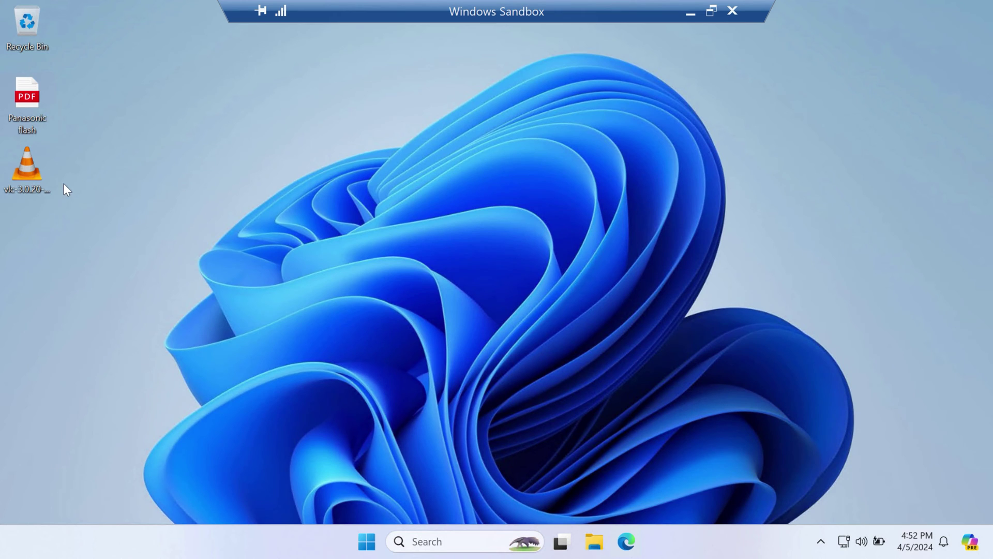
pyautogui.doubleClick(43, 178)
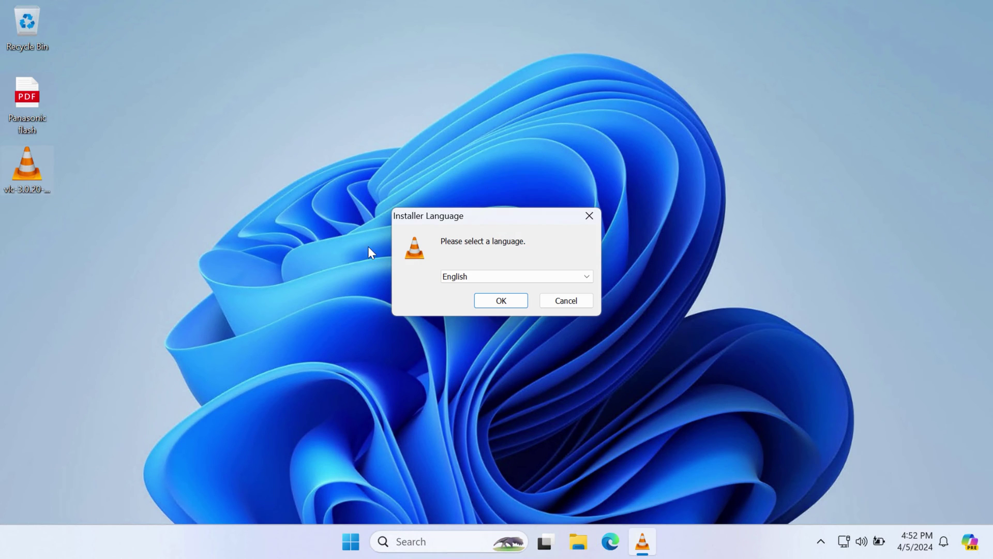
# Install VLC in English, accepting the license, to the default location
pyautogui.click(513, 301)
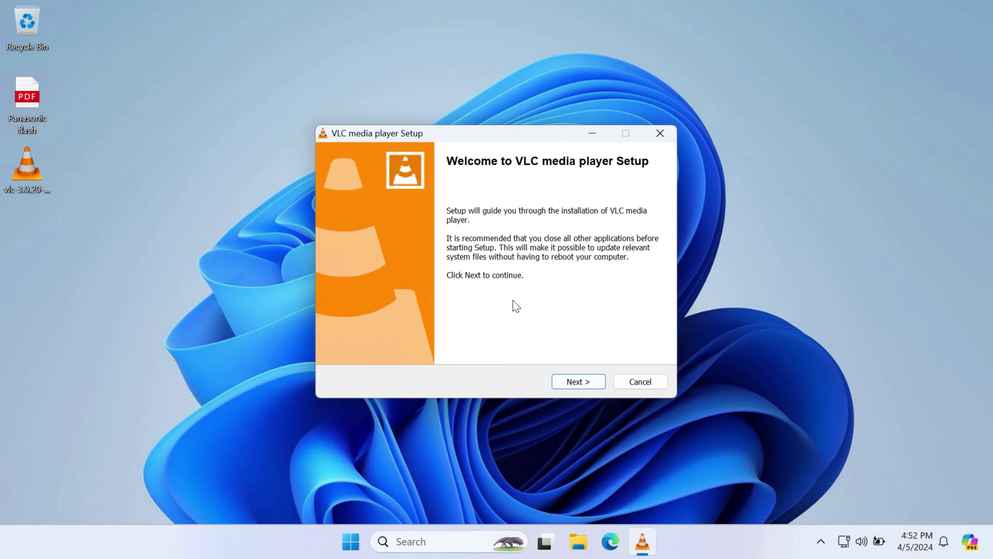
pyautogui.click(597, 382)
pyautogui.click(597, 382)
pyautogui.click(594, 381)
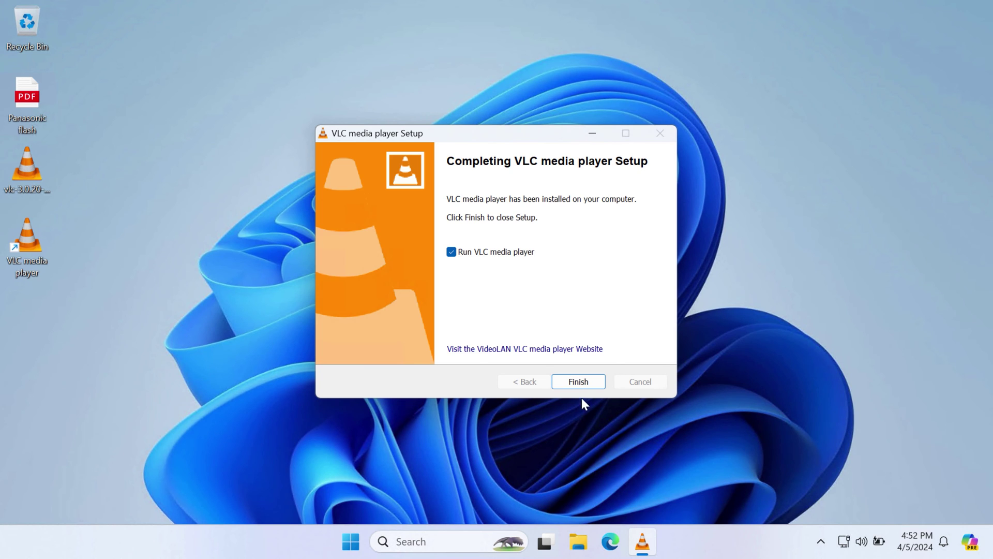
# Finish setup running VLC once, then close VLC and return the sandbox to a window
pyautogui.click(577, 382)
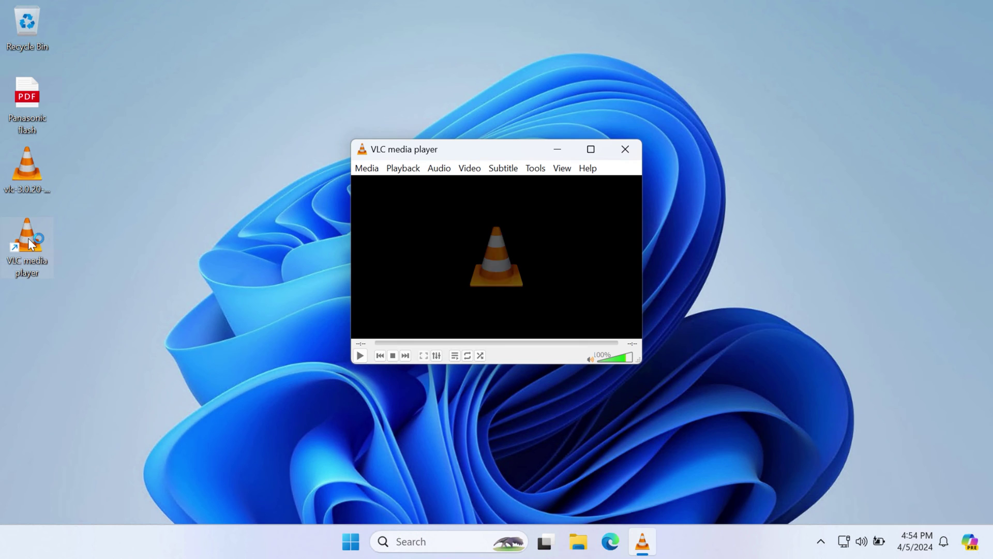
pyautogui.click(626, 150)
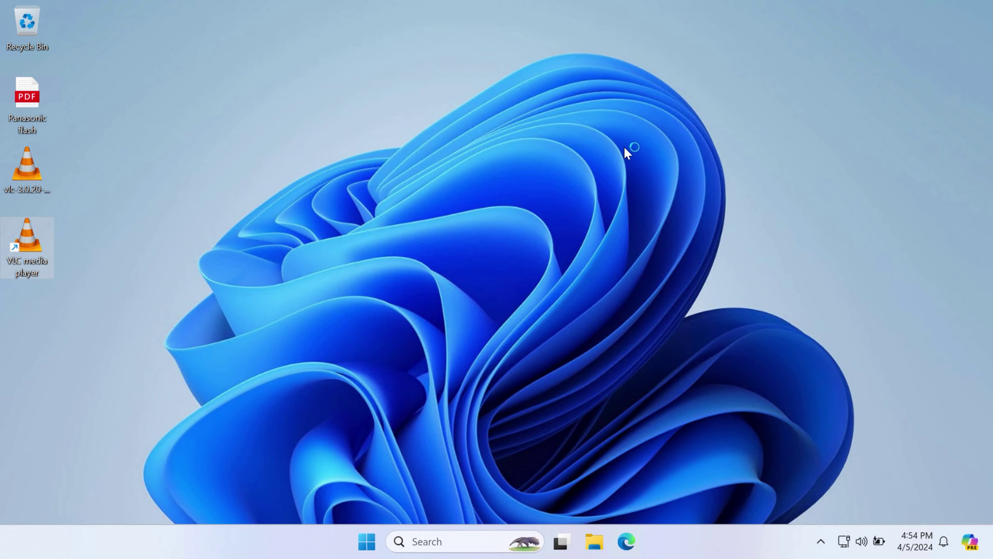
pyautogui.click(618, 10)
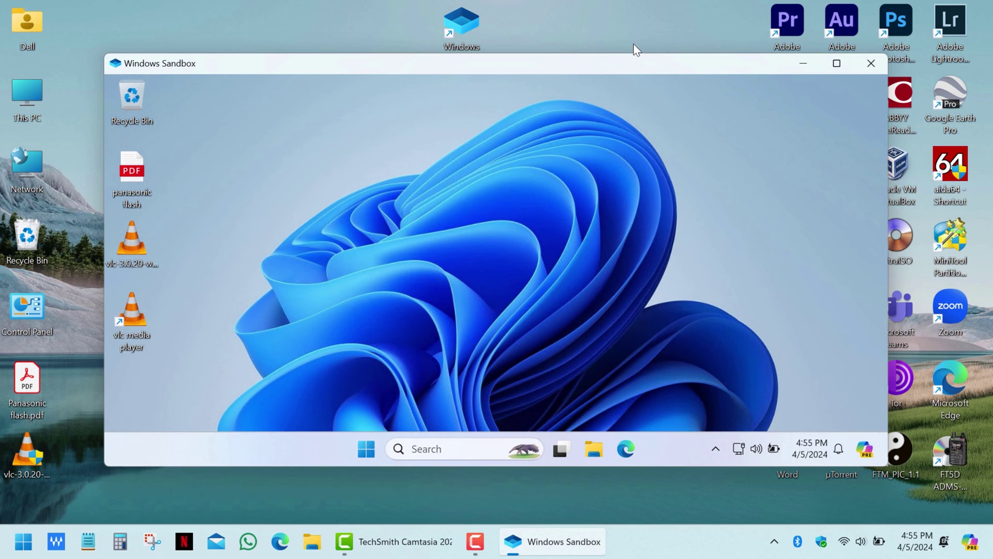
# Close the sandbox discarding its contents, relaunch it full screen from the desktop icon, then minimize it
pyautogui.click(872, 66)
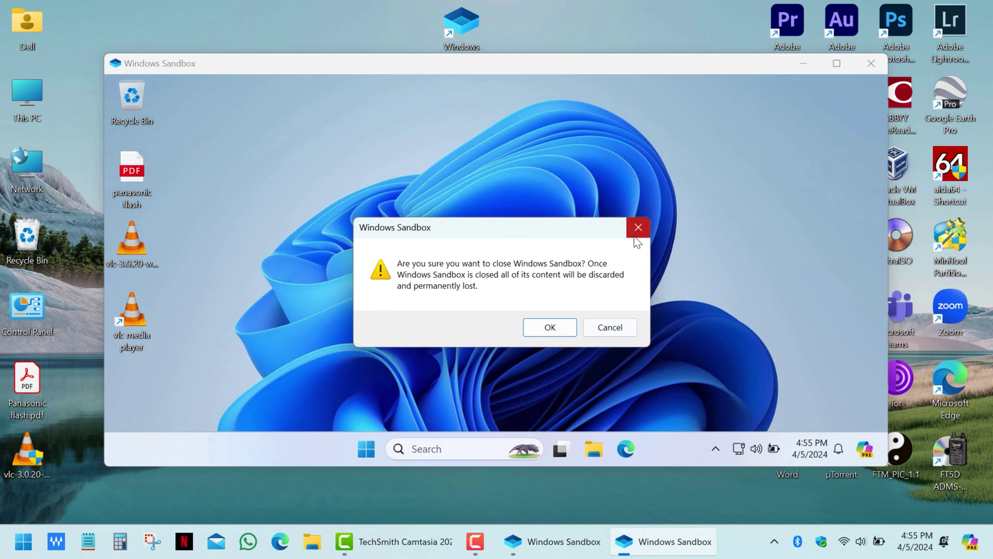
pyautogui.click(548, 334)
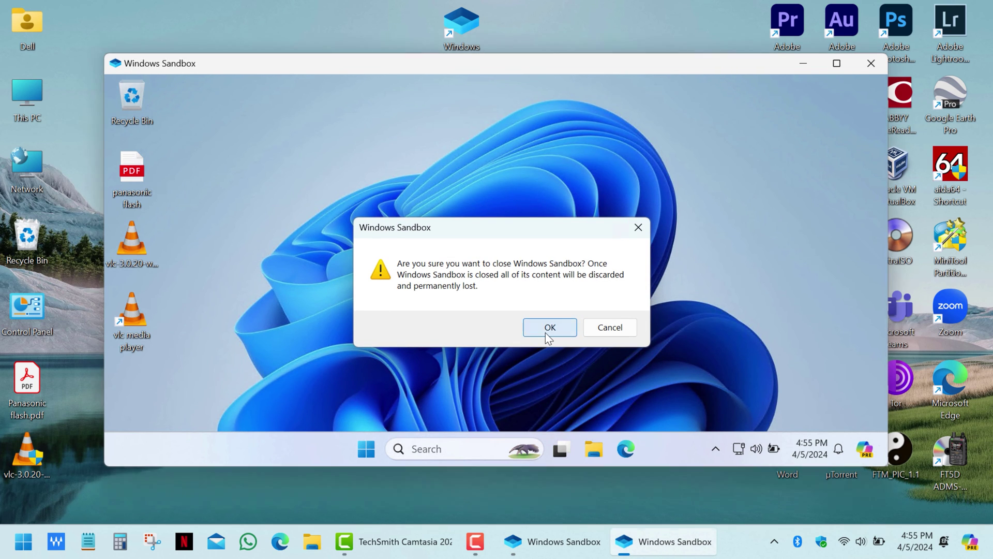
pyautogui.doubleClick(462, 26)
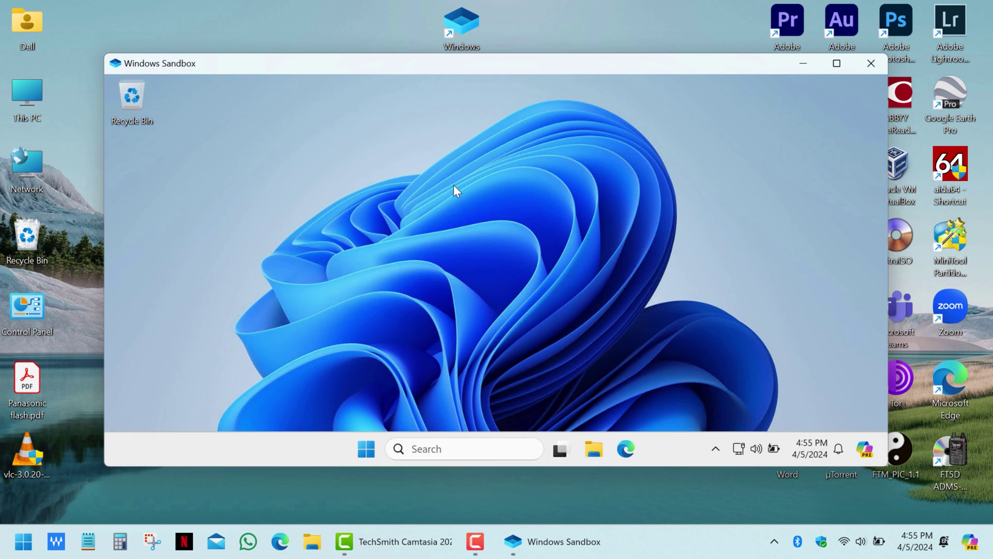
pyautogui.doubleClick(475, 70)
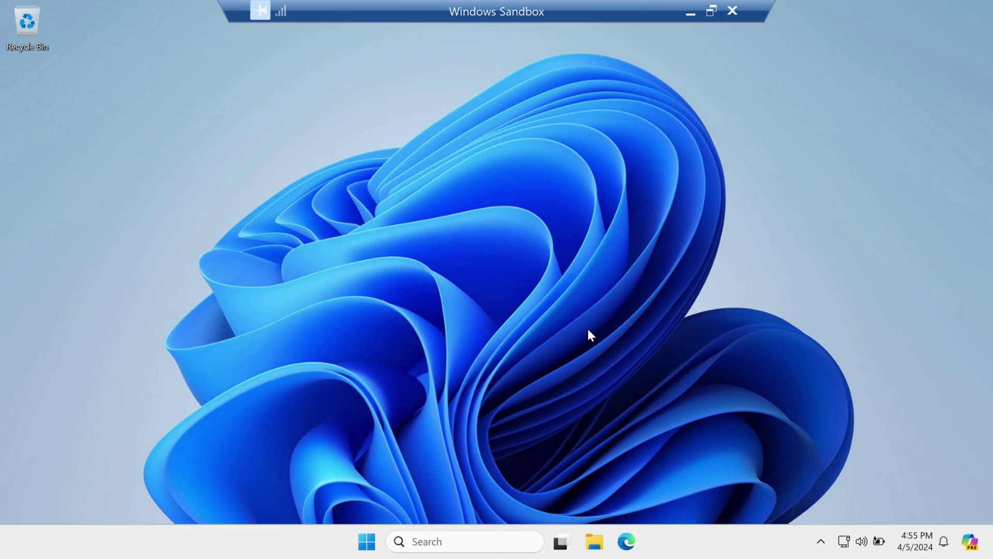
pyautogui.click(691, 11)
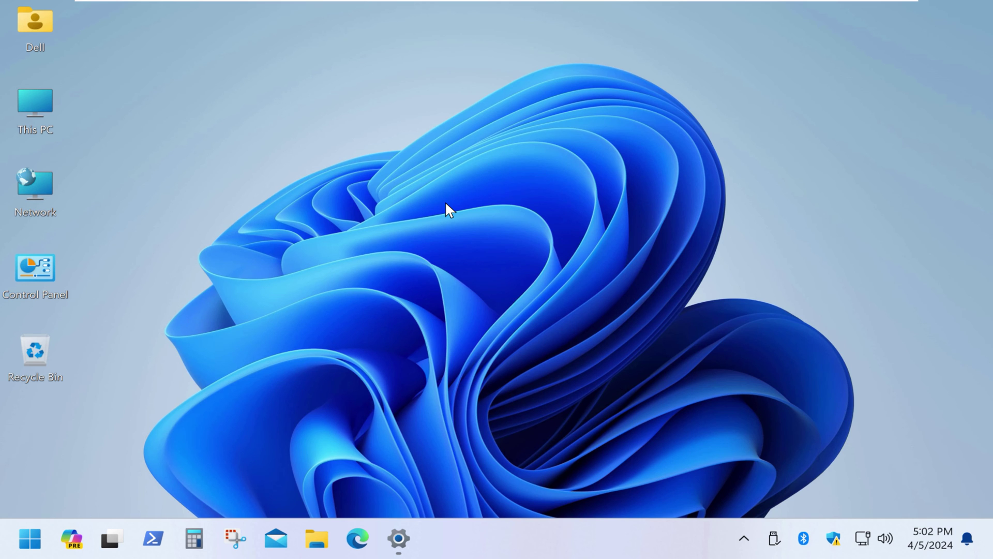
# Open the Windows 11 x64 VM's hardware settings and choose Boot normally in the EFI Boot Manager
pyautogui.moveTo(825, 12)
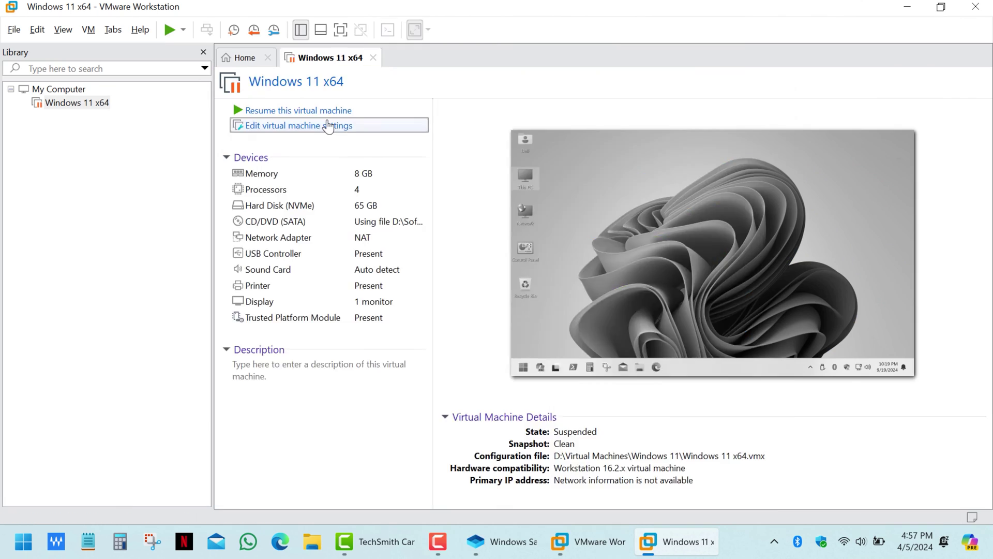
pyautogui.click(328, 126)
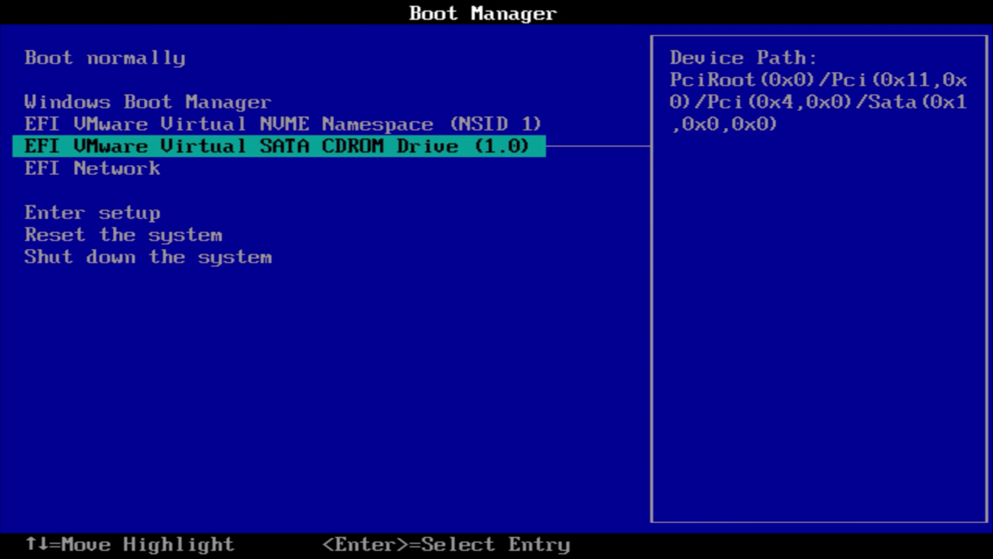
pyautogui.press('Up')
pyautogui.press('Up')
pyautogui.press('Up')
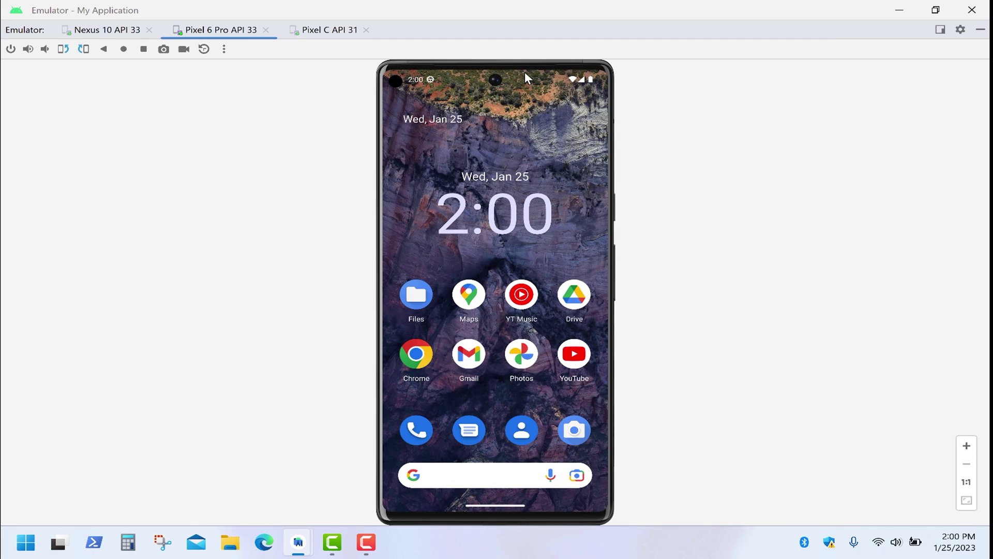
# Expand the Pixel 6 Pro's full quick settings panel, then switch to the Pixel C API 31 tablet
pyautogui.moveTo(524, 71); pyautogui.dragTo(486, 207)
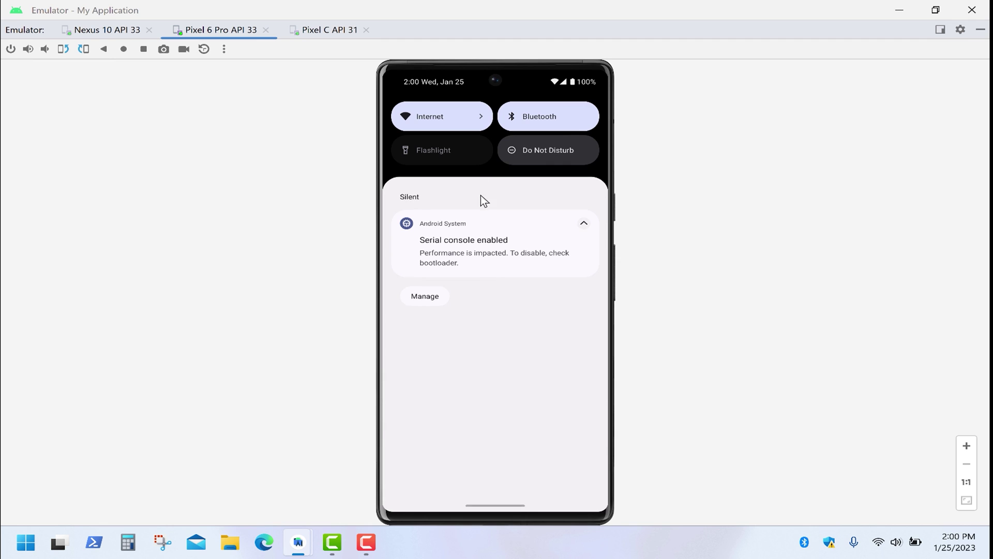
pyautogui.moveTo(519, 409); pyautogui.dragTo(525, 471)
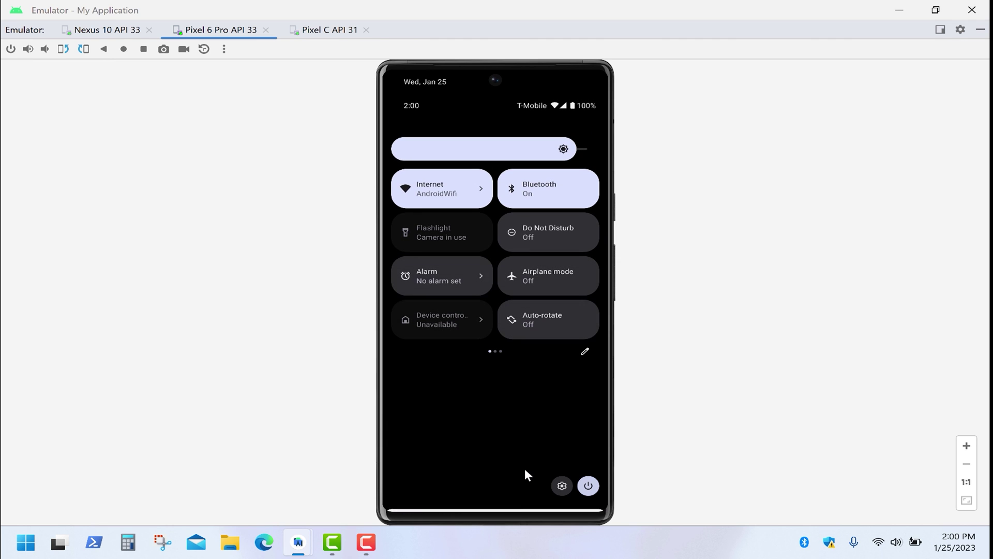
pyautogui.click(330, 31)
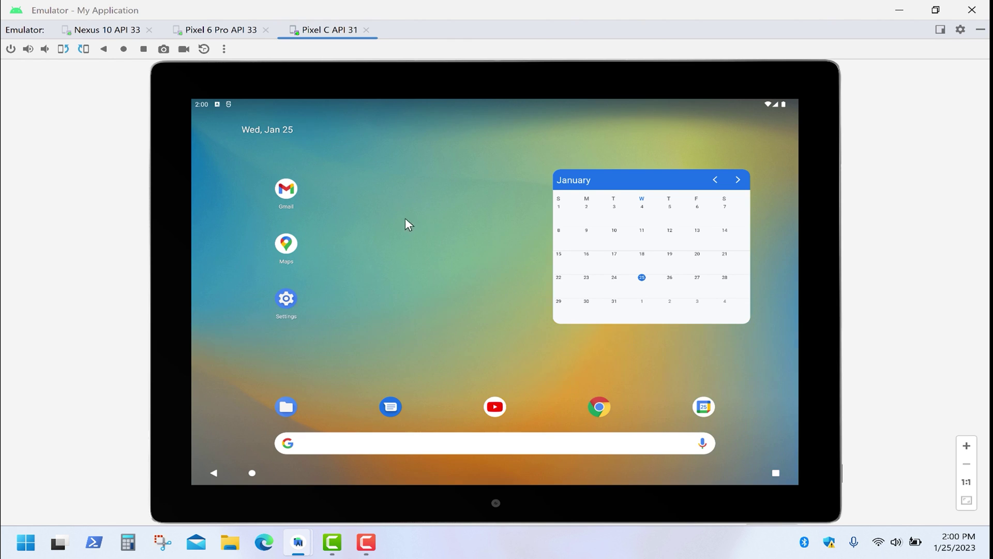